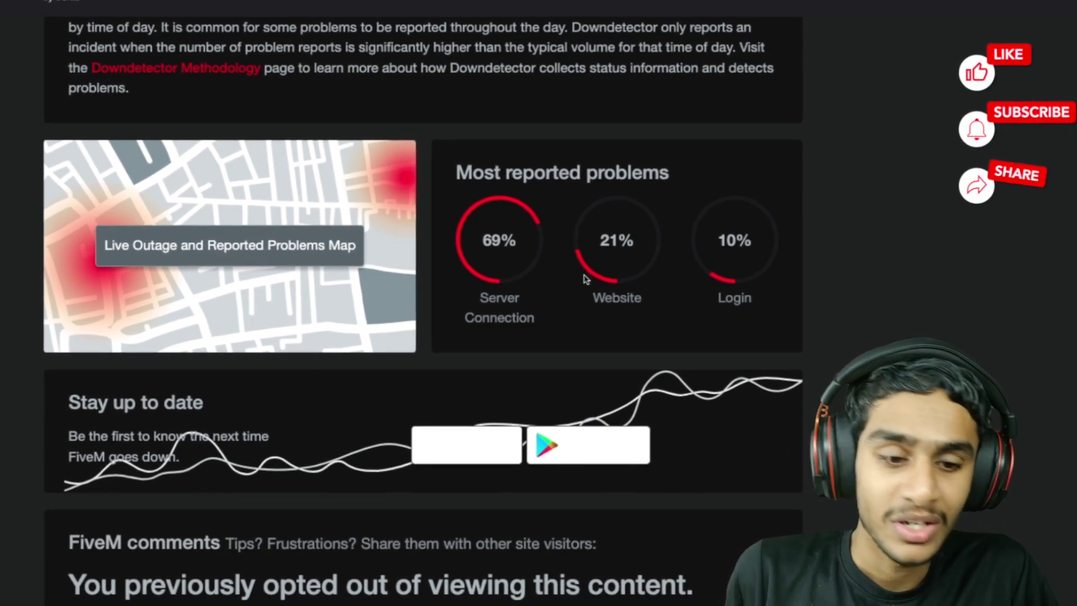
{"action": "scroll", "coordinate": [585, 279], "scroll_direction": "down", "scroll_amount": 1}
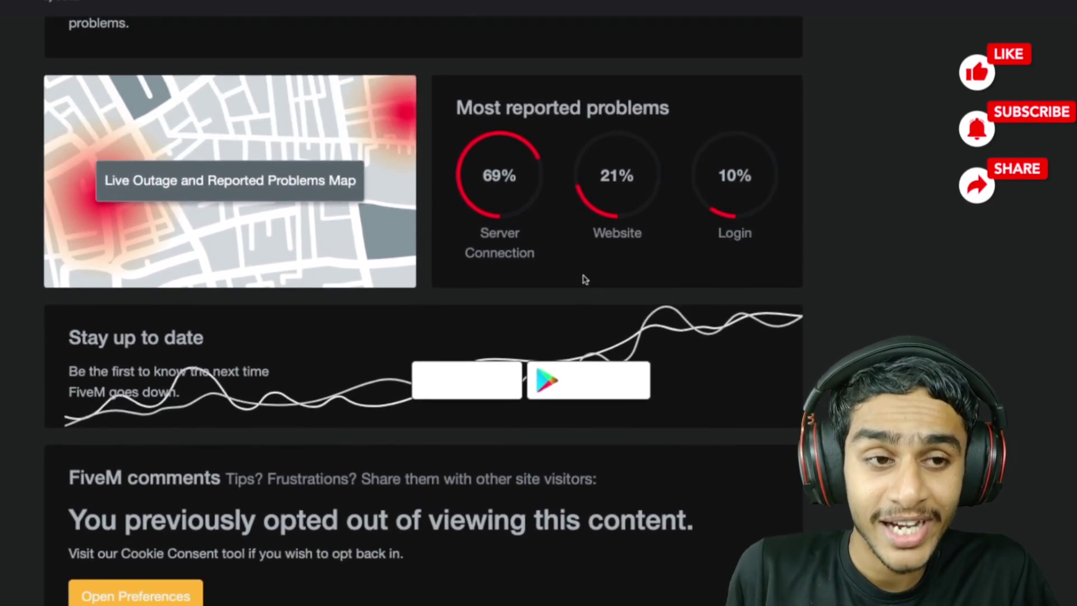
{"action": "scroll", "coordinate": [585, 279], "scroll_direction": "up", "scroll_amount": 2}
{"action": "scroll", "coordinate": [581, 286], "scroll_direction": "up", "scroll_amount": 2}
{"action": "scroll", "coordinate": [577, 300], "scroll_direction": "up", "scroll_amount": 5}
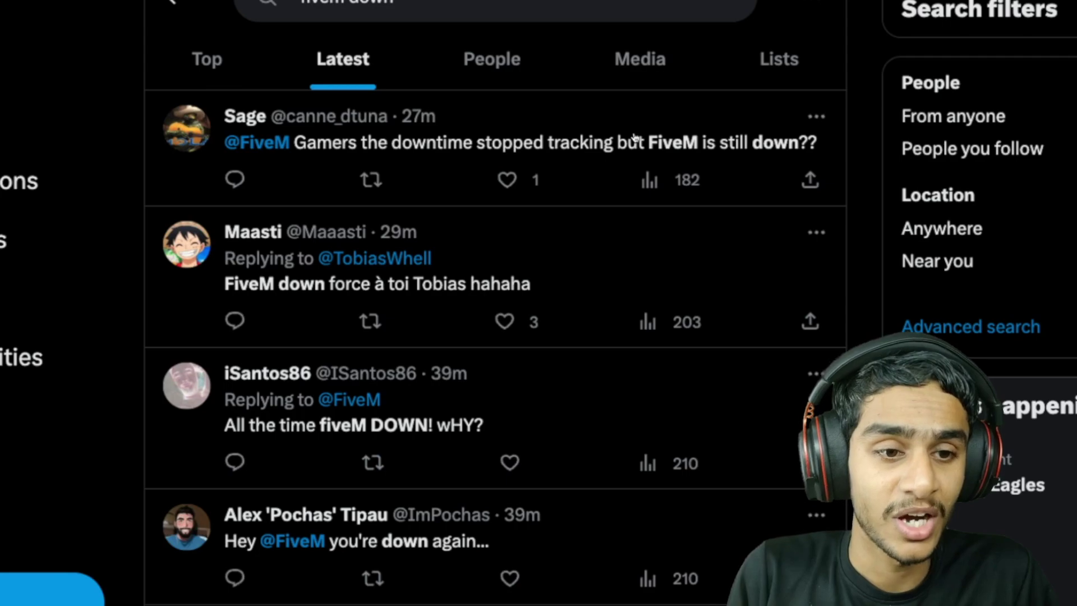
{"action": "scroll", "coordinate": [635, 137], "scroll_direction": "down", "scroll_amount": 1}
{"action": "scroll", "coordinate": [319, 262], "scroll_direction": "down", "scroll_amount": 1}
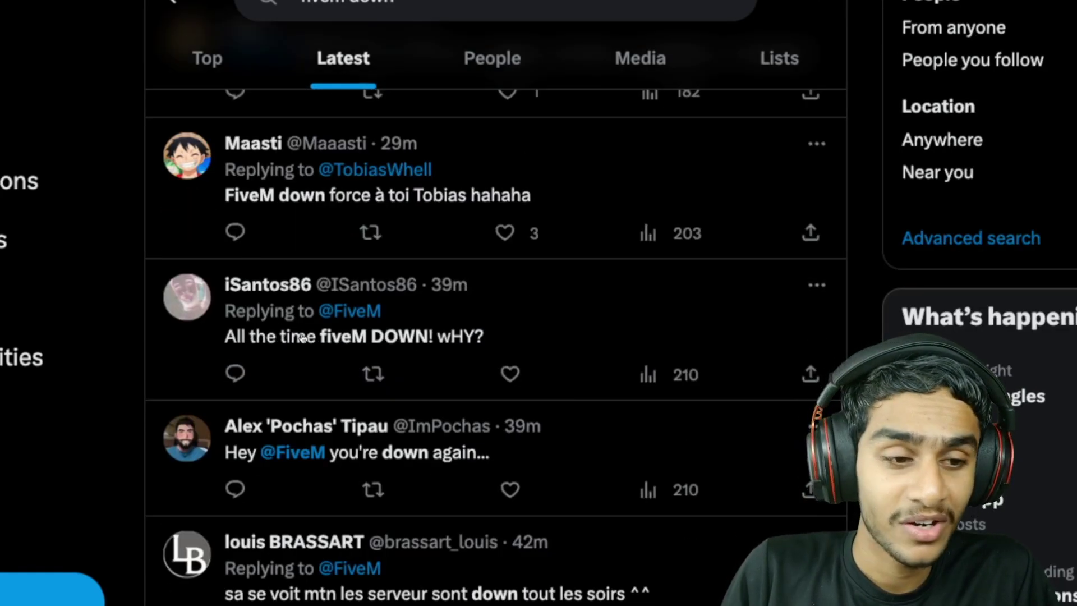
{"action": "scroll", "coordinate": [372, 329], "scroll_direction": "down", "scroll_amount": 1}
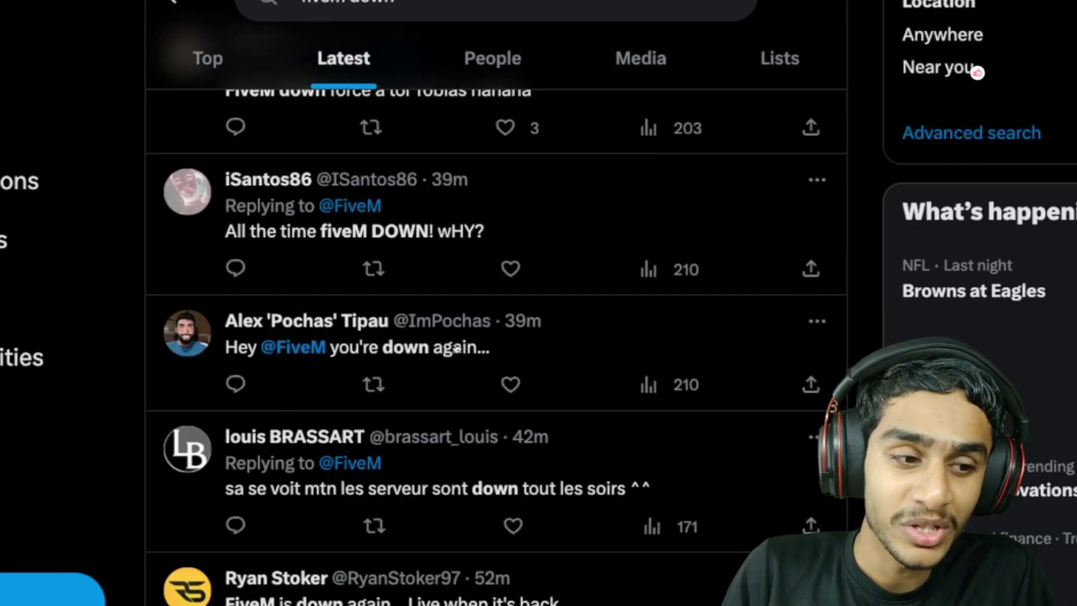
{"action": "scroll", "coordinate": [524, 339], "scroll_direction": "up", "scroll_amount": 2}
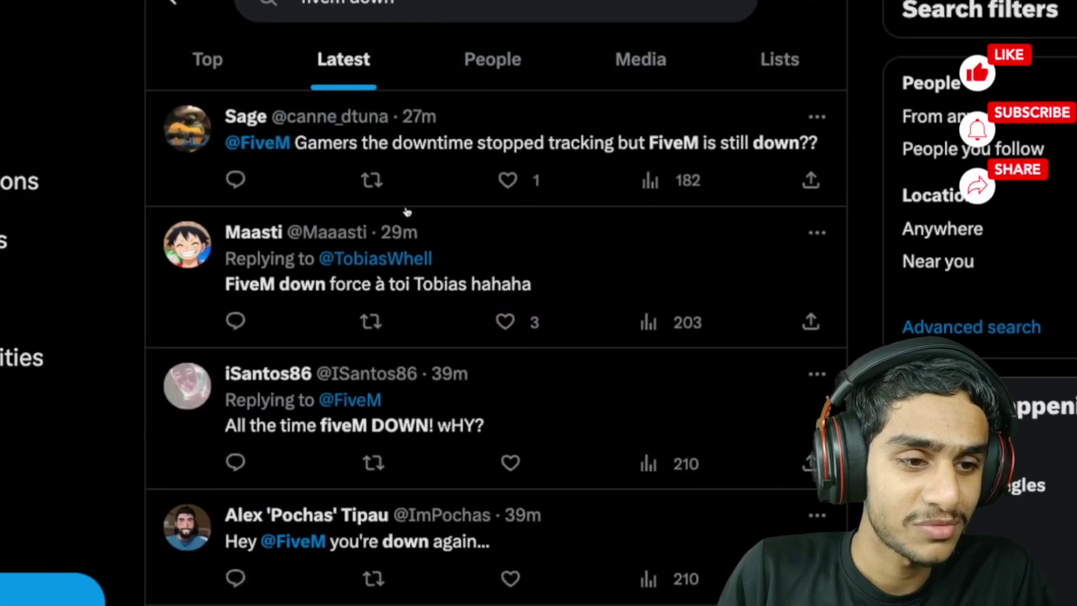
{"action": "scroll", "coordinate": [445, 392], "scroll_direction": "down", "scroll_amount": 3}
{"action": "scroll", "coordinate": [318, 409], "scroll_direction": "down", "scroll_amount": 2}
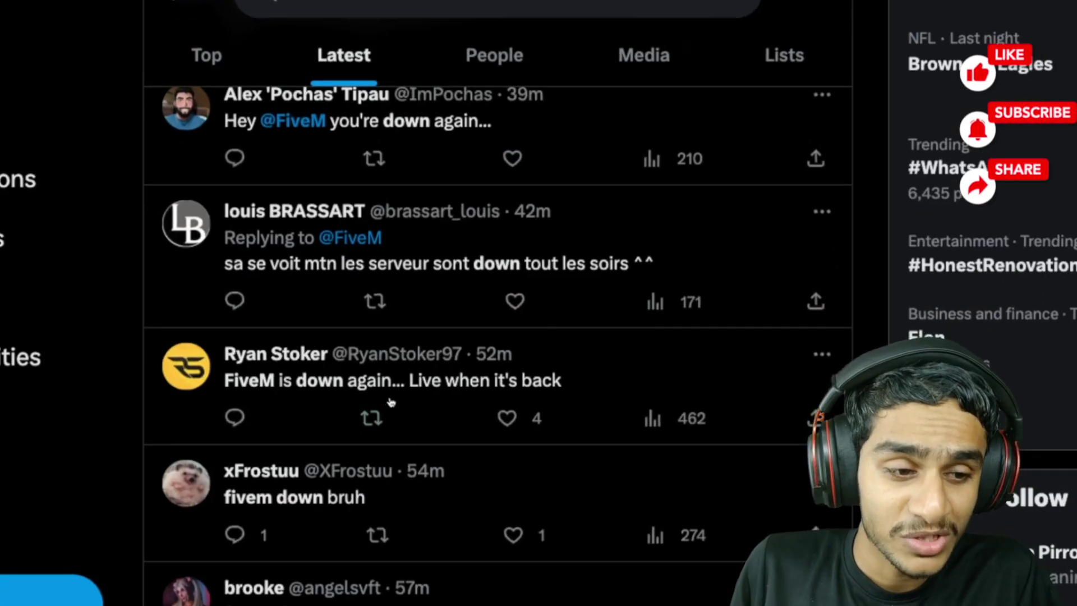
{"action": "scroll", "coordinate": [352, 404], "scroll_direction": "down", "scroll_amount": 5}
{"action": "scroll", "coordinate": [388, 363], "scroll_direction": "down", "scroll_amount": 1}
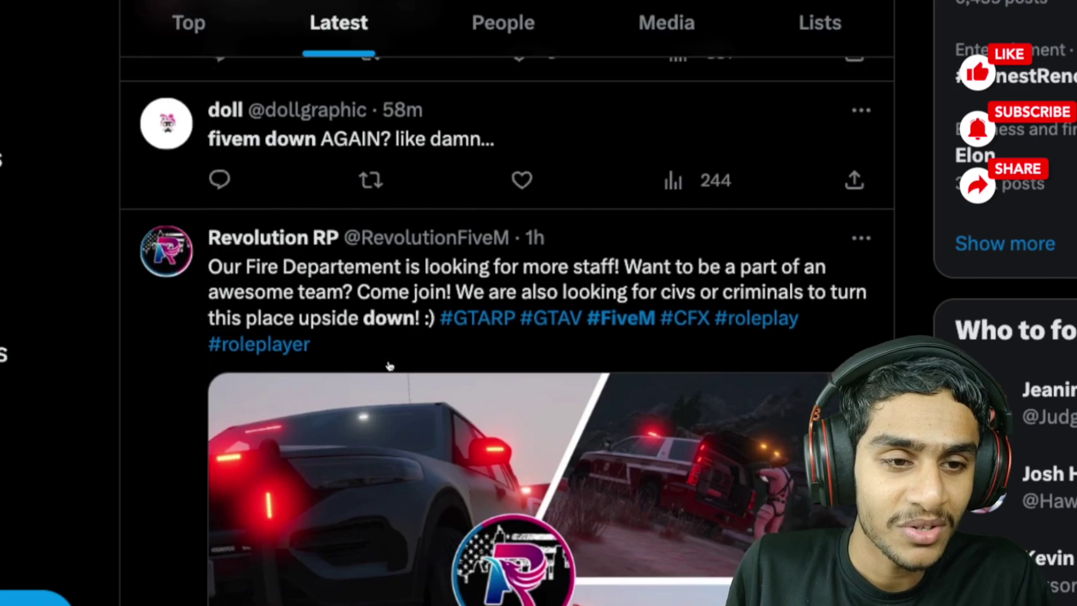
{"action": "scroll", "coordinate": [388, 364], "scroll_direction": "down", "scroll_amount": 3}
{"action": "scroll", "coordinate": [389, 363], "scroll_direction": "down", "scroll_amount": 2}
{"action": "scroll", "coordinate": [388, 361], "scroll_direction": "down", "scroll_amount": 3}
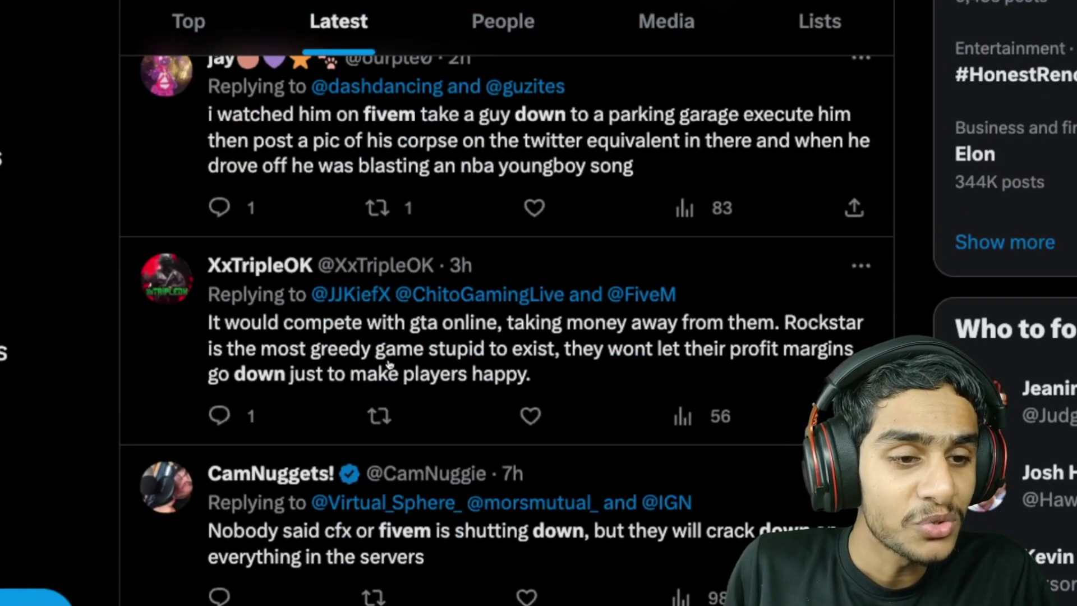
{"action": "scroll", "coordinate": [390, 364], "scroll_direction": "down", "scroll_amount": 2}
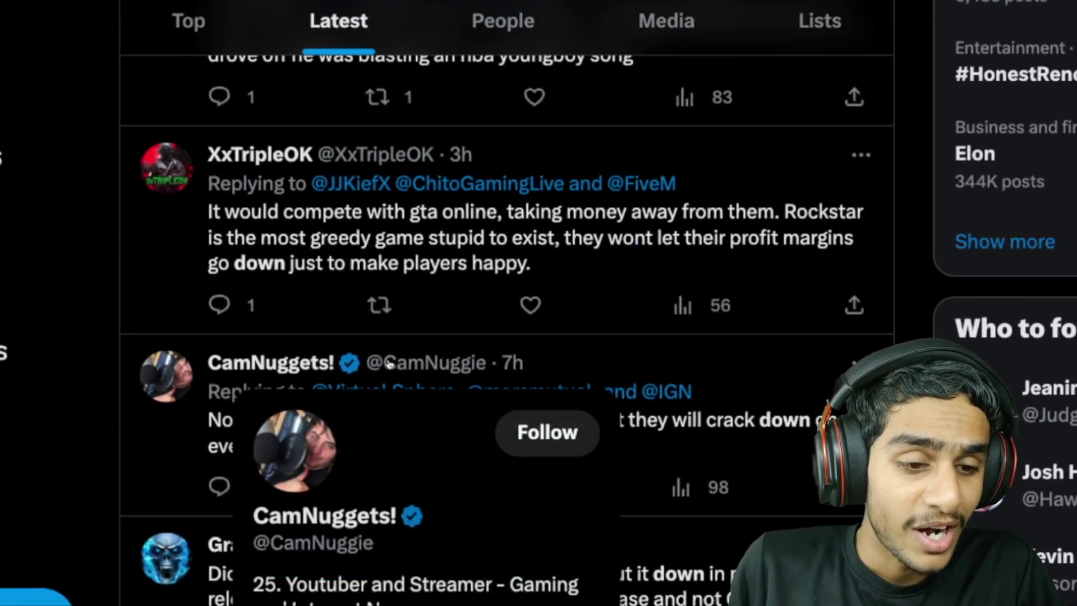
{"action": "scroll", "coordinate": [462, 321], "scroll_direction": "down", "scroll_amount": 5}
{"action": "scroll", "coordinate": [507, 321], "scroll_direction": "down", "scroll_amount": 3}
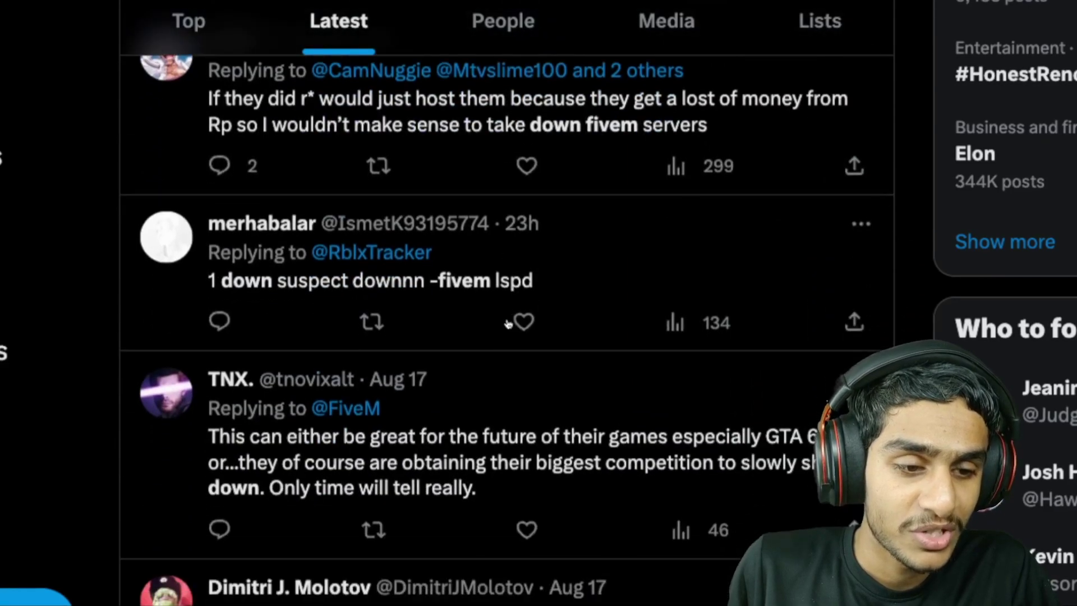
{"action": "scroll", "coordinate": [507, 323], "scroll_direction": "down", "scroll_amount": 2}
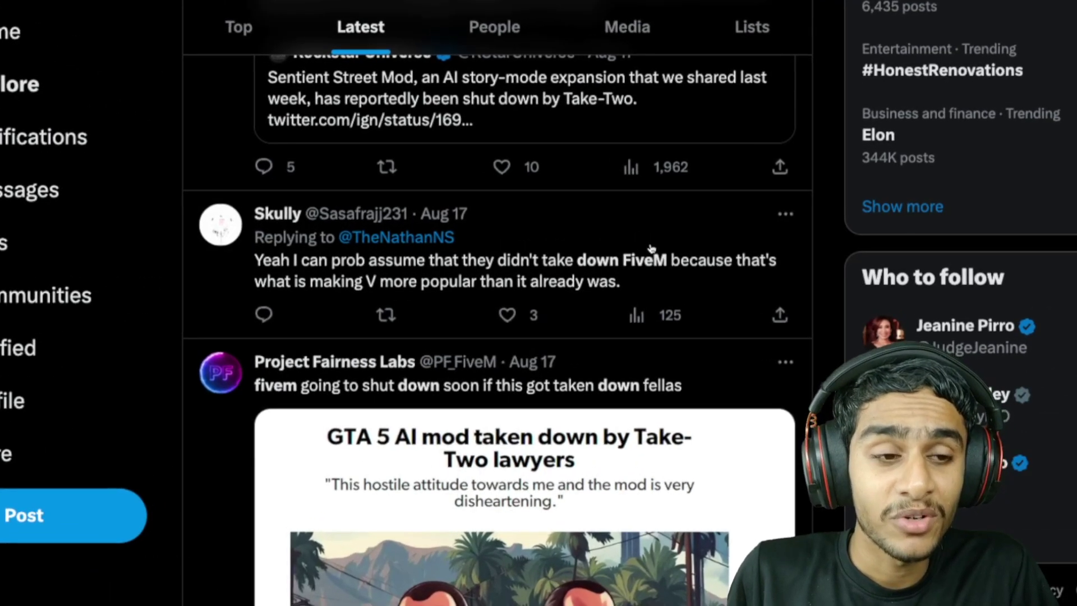
{"action": "scroll", "coordinate": [650, 248], "scroll_direction": "down", "scroll_amount": 2}
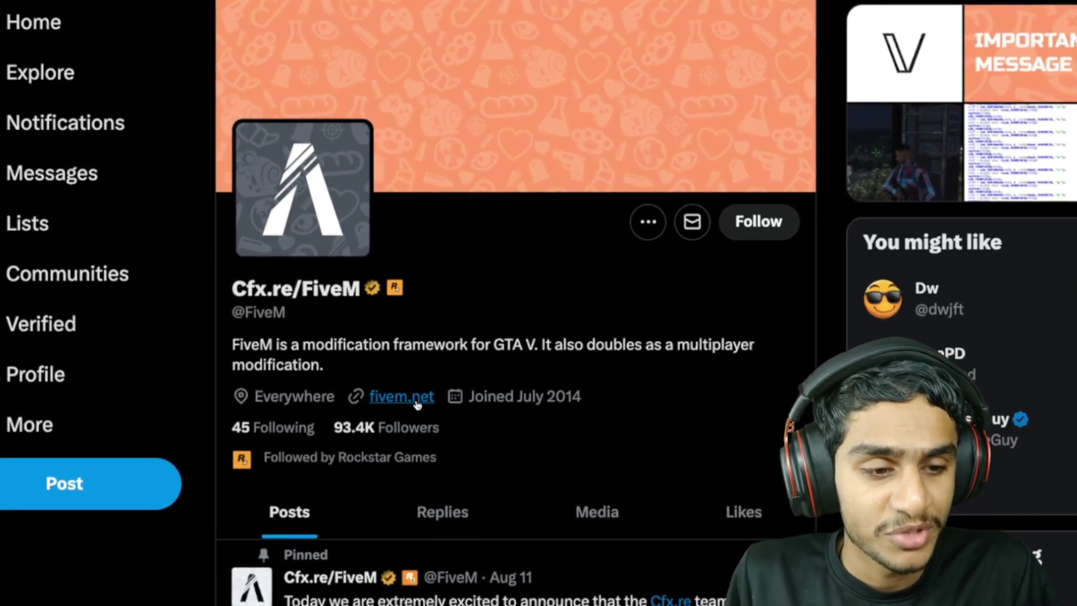
{"action": "scroll", "coordinate": [493, 378], "scroll_direction": "down", "scroll_amount": 2}
{"action": "scroll", "coordinate": [754, 344], "scroll_direction": "down", "scroll_amount": 5}
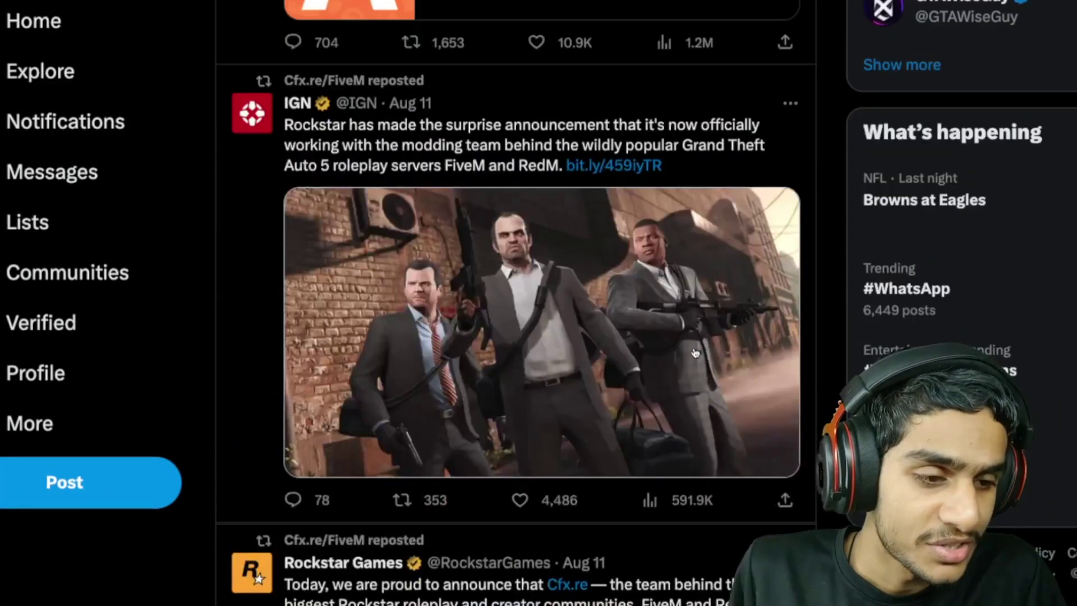
{"action": "scroll", "coordinate": [706, 349], "scroll_direction": "down", "scroll_amount": 1}
{"action": "scroll", "coordinate": [695, 352], "scroll_direction": "down", "scroll_amount": 2}
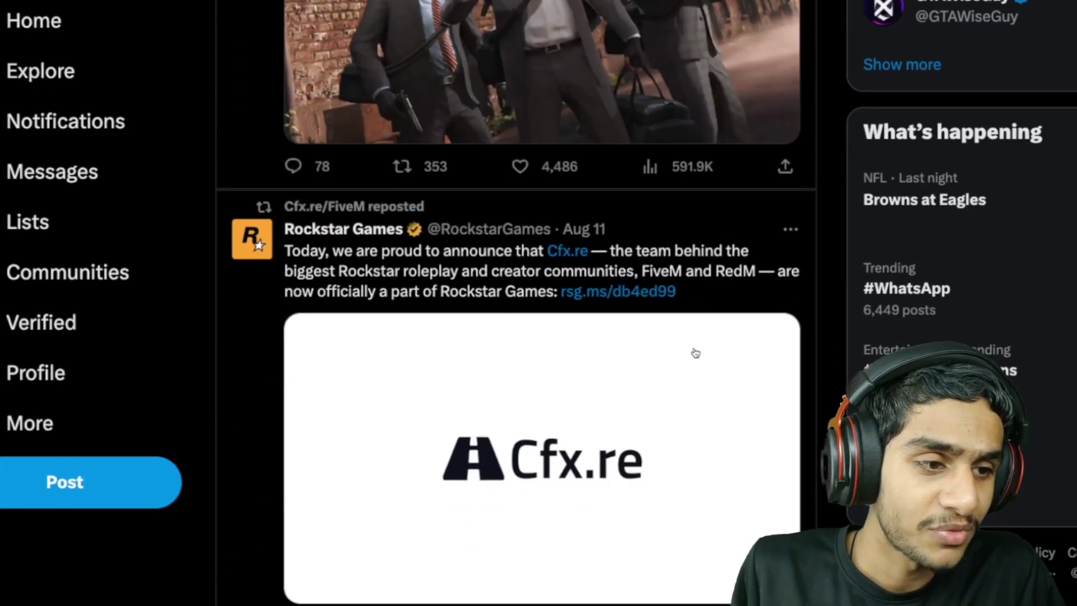
{"action": "scroll", "coordinate": [695, 352], "scroll_direction": "down", "scroll_amount": 2}
{"action": "scroll", "coordinate": [695, 352], "scroll_direction": "down", "scroll_amount": 1}
{"action": "scroll", "coordinate": [695, 352], "scroll_direction": "down", "scroll_amount": 3}
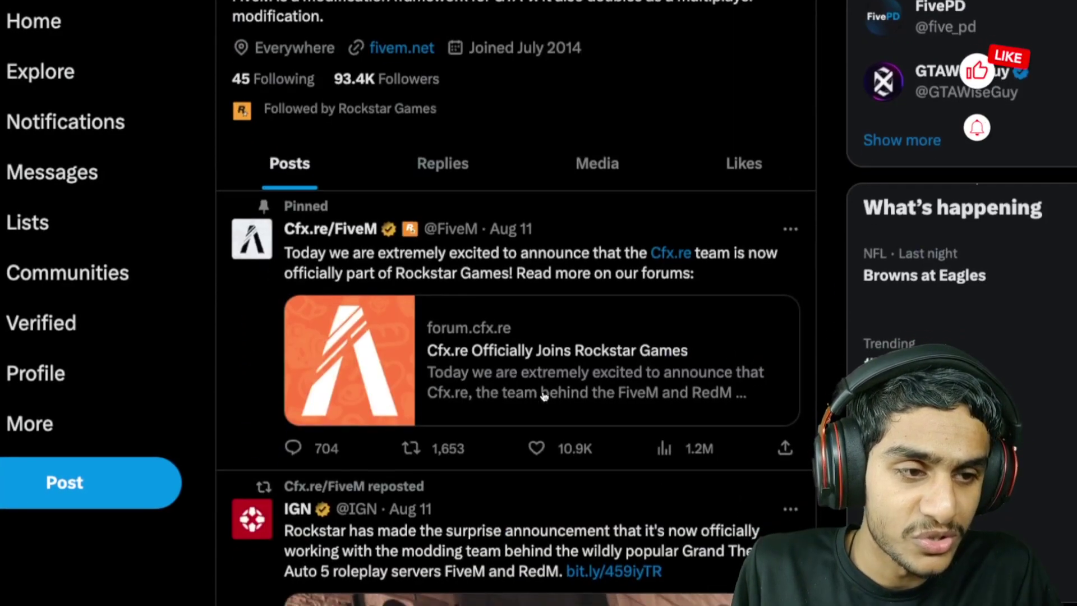
{"action": "scroll", "coordinate": [541, 397], "scroll_direction": "up", "scroll_amount": 2}
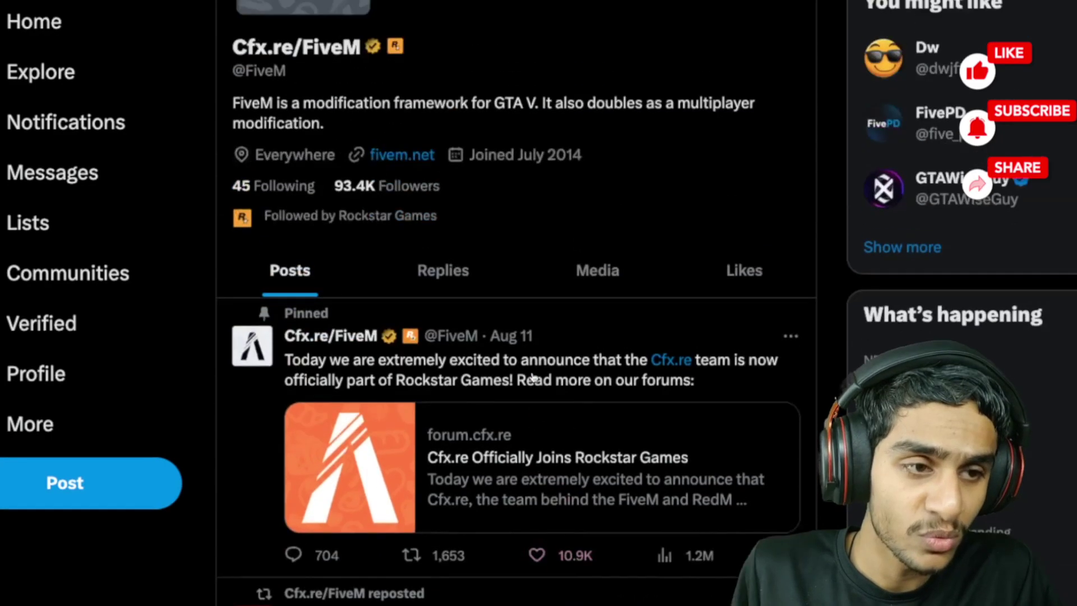
{"action": "scroll", "coordinate": [441, 302], "scroll_direction": "up", "scroll_amount": 1}
Show the replies posted by the FiveM account on X
{"action": "left_click", "coordinate": [443, 298]}
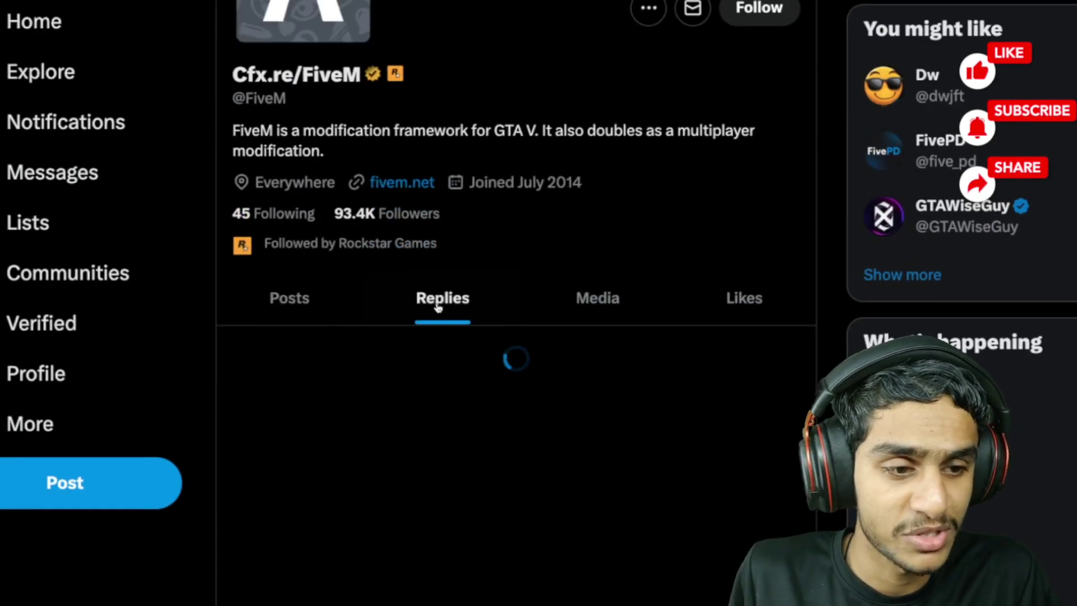
{"action": "scroll", "coordinate": [620, 281], "scroll_direction": "down", "scroll_amount": 2}
{"action": "scroll", "coordinate": [620, 281], "scroll_direction": "down", "scroll_amount": 1}
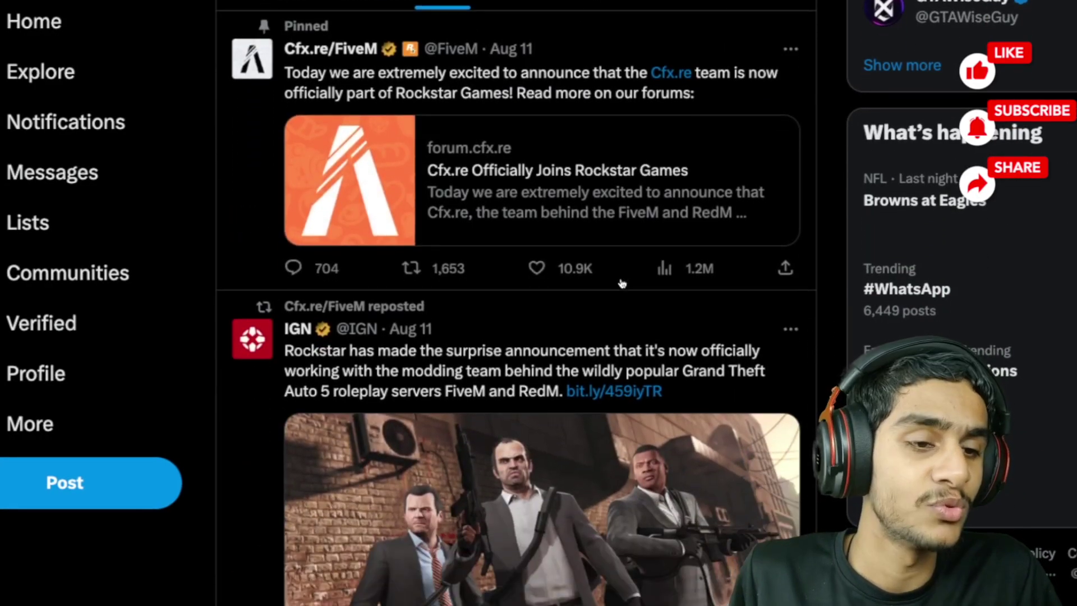
{"action": "scroll", "coordinate": [620, 281], "scroll_direction": "down", "scroll_amount": 3}
{"action": "scroll", "coordinate": [620, 281], "scroll_direction": "down", "scroll_amount": 3}
{"action": "scroll", "coordinate": [621, 283], "scroll_direction": "down", "scroll_amount": 4}
{"action": "scroll", "coordinate": [621, 282], "scroll_direction": "down", "scroll_amount": 3}
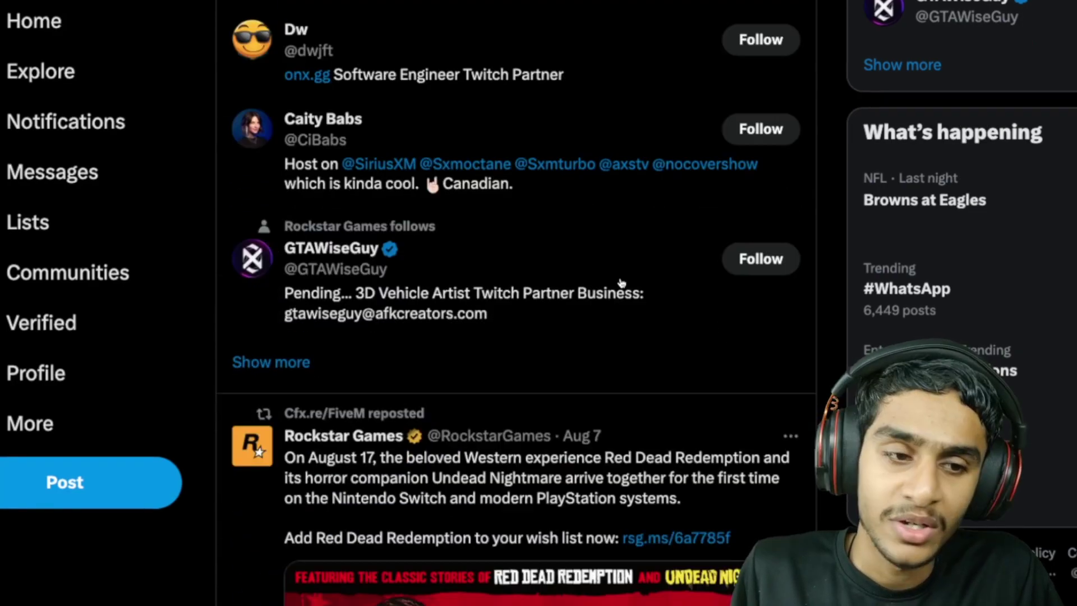
{"action": "scroll", "coordinate": [621, 282], "scroll_direction": "down", "scroll_amount": 1}
{"action": "scroll", "coordinate": [621, 282], "scroll_direction": "down", "scroll_amount": 2}
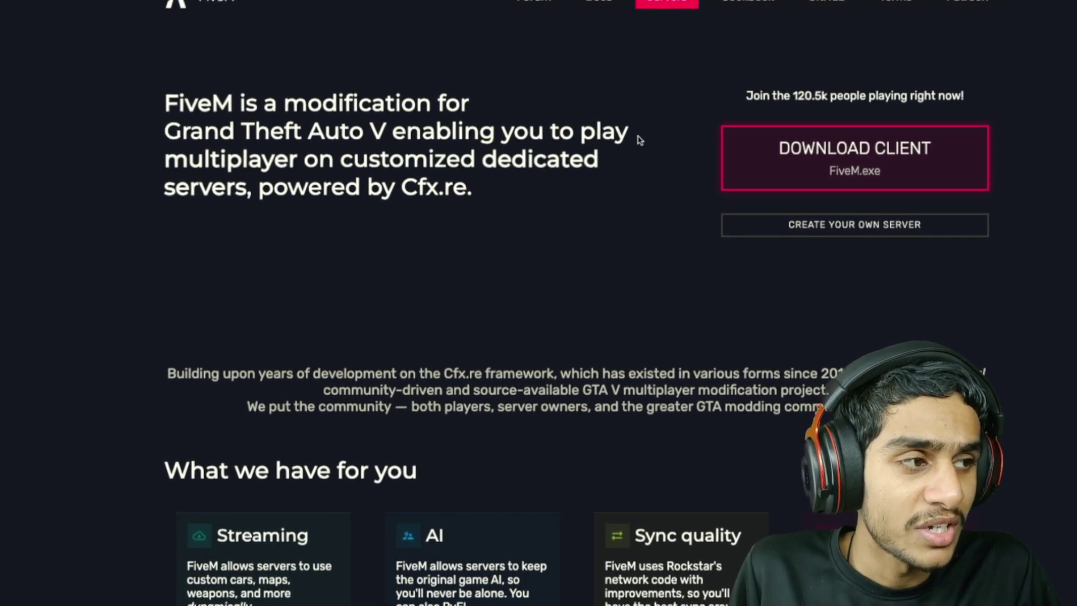
{"action": "scroll", "coordinate": [618, 259], "scroll_direction": "down", "scroll_amount": 2}
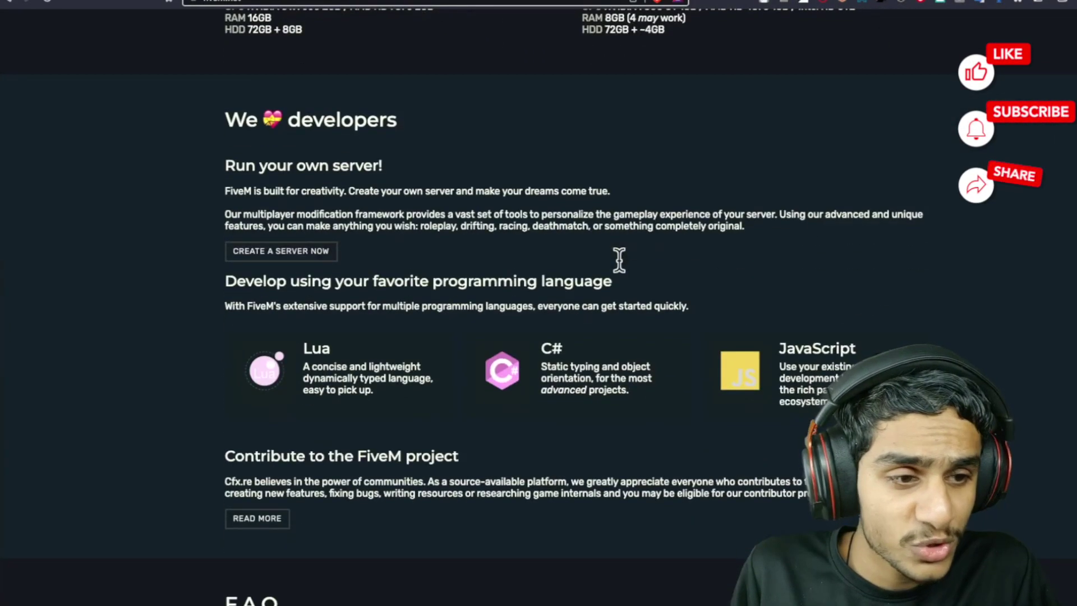
{"action": "scroll", "coordinate": [619, 259], "scroll_direction": "down", "scroll_amount": 1}
{"action": "scroll", "coordinate": [619, 260], "scroll_direction": "down", "scroll_amount": 1}
{"action": "scroll", "coordinate": [619, 260], "scroll_direction": "up", "scroll_amount": 5}
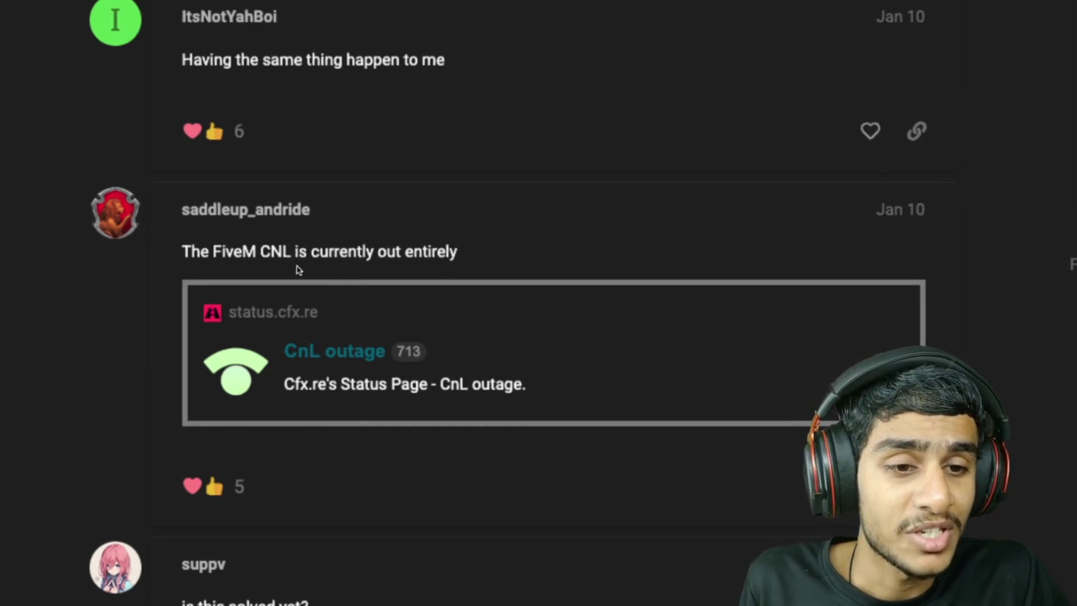
{"action": "scroll", "coordinate": [406, 300], "scroll_direction": "down", "scroll_amount": 3}
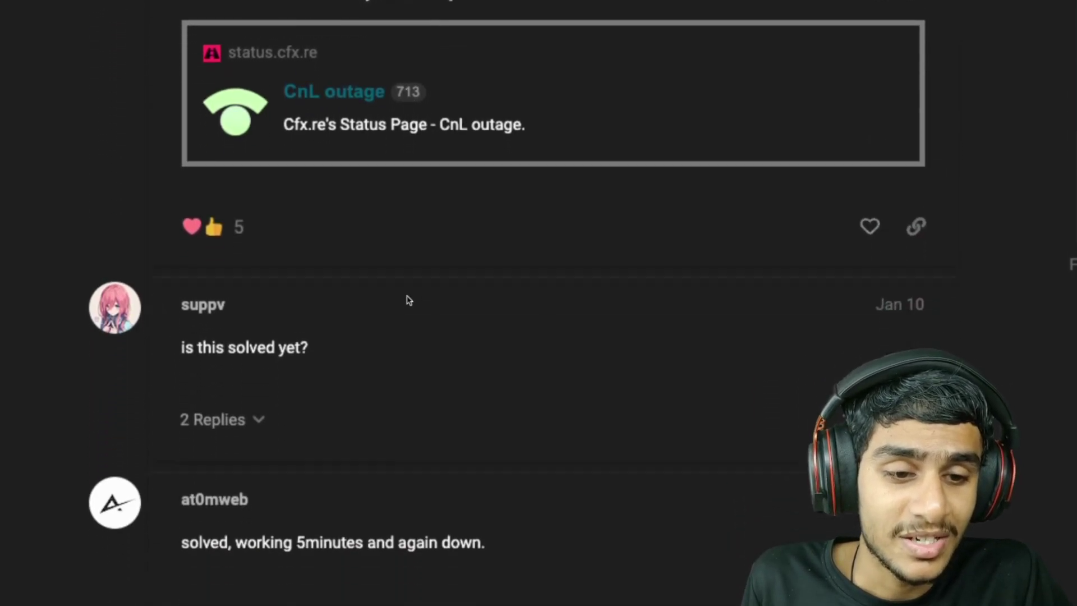
{"action": "scroll", "coordinate": [406, 300], "scroll_direction": "down", "scroll_amount": 5}
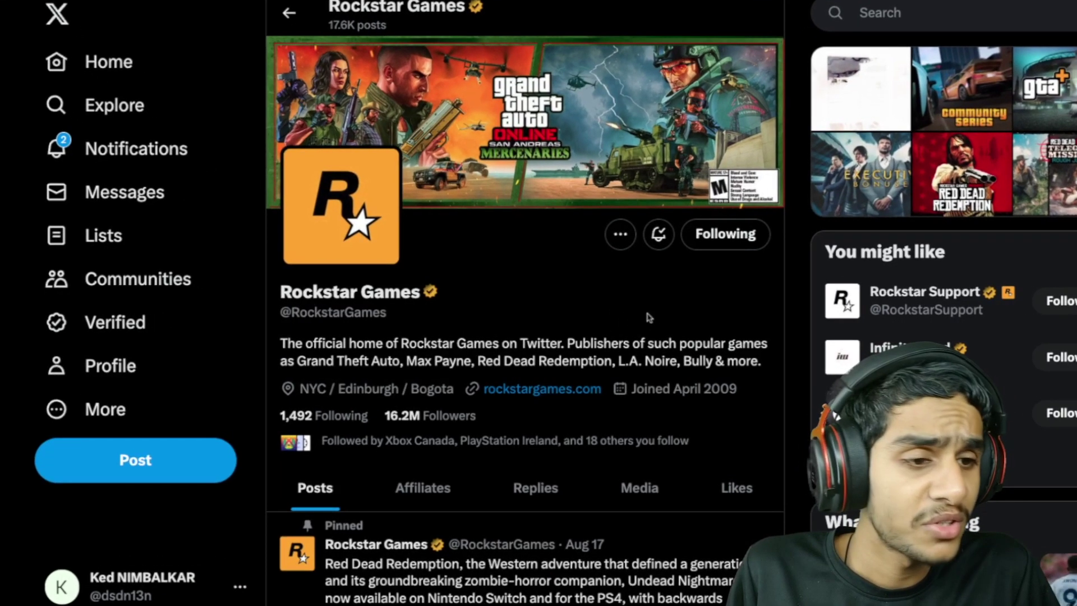
{"action": "scroll", "coordinate": [654, 314], "scroll_direction": "down", "scroll_amount": 3}
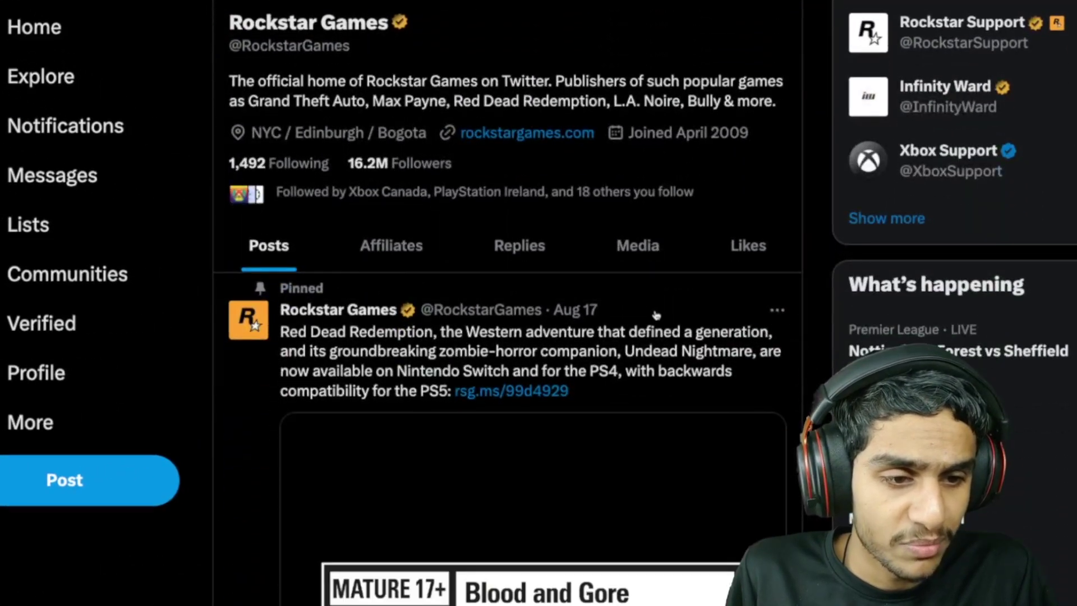
{"action": "scroll", "coordinate": [653, 314], "scroll_direction": "down", "scroll_amount": 5}
{"action": "scroll", "coordinate": [653, 312], "scroll_direction": "down", "scroll_amount": 4}
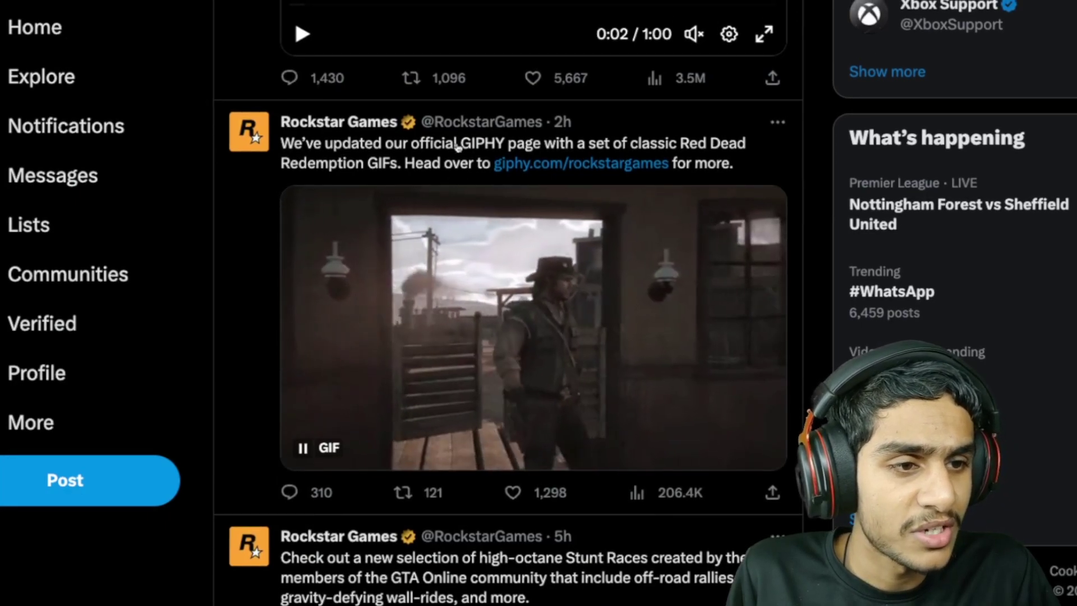
{"action": "scroll", "coordinate": [589, 169], "scroll_direction": "down", "scroll_amount": 4}
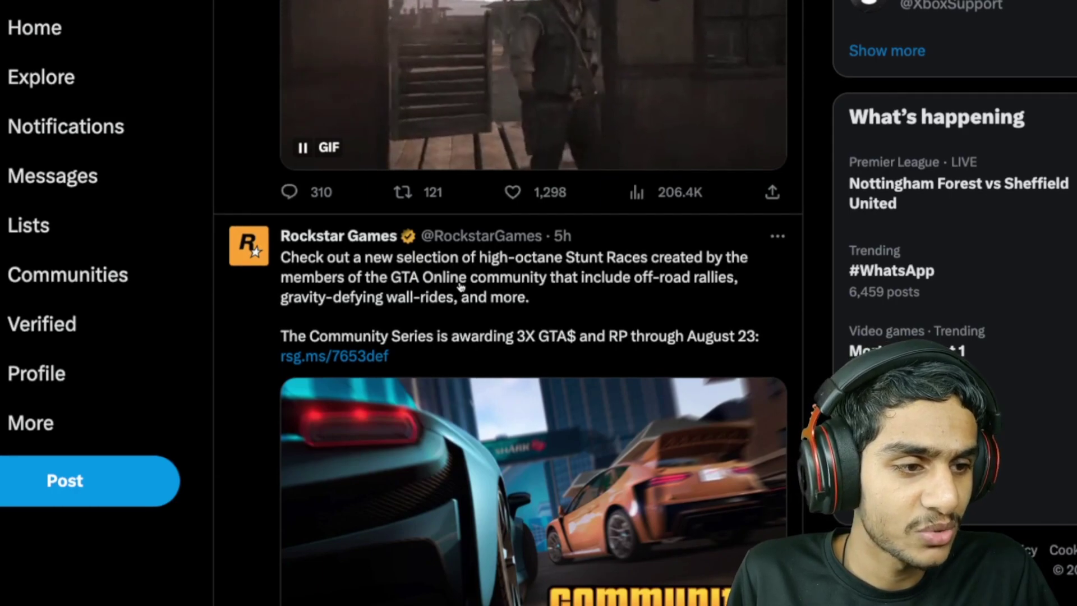
{"action": "scroll", "coordinate": [460, 286], "scroll_direction": "down", "scroll_amount": 1}
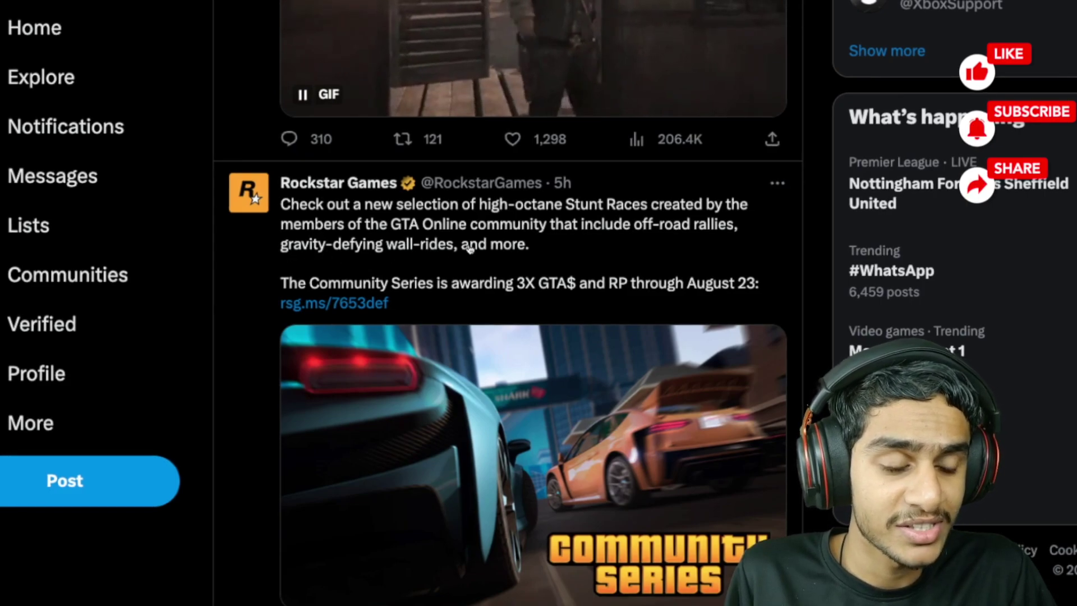
{"action": "scroll", "coordinate": [391, 255], "scroll_direction": "down", "scroll_amount": 2}
{"action": "scroll", "coordinate": [703, 259], "scroll_direction": "down", "scroll_amount": 5}
{"action": "scroll", "coordinate": [703, 259], "scroll_direction": "down", "scroll_amount": 3}
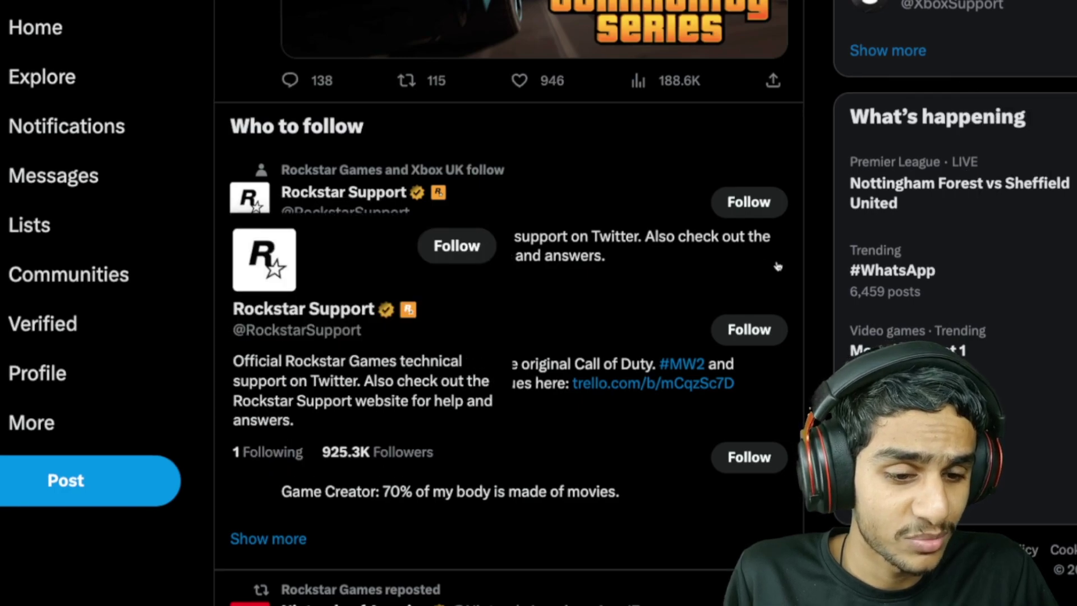
{"action": "scroll", "coordinate": [307, 195], "scroll_direction": "down", "scroll_amount": 3}
{"action": "scroll", "coordinate": [771, 260], "scroll_direction": "down", "scroll_amount": 4}
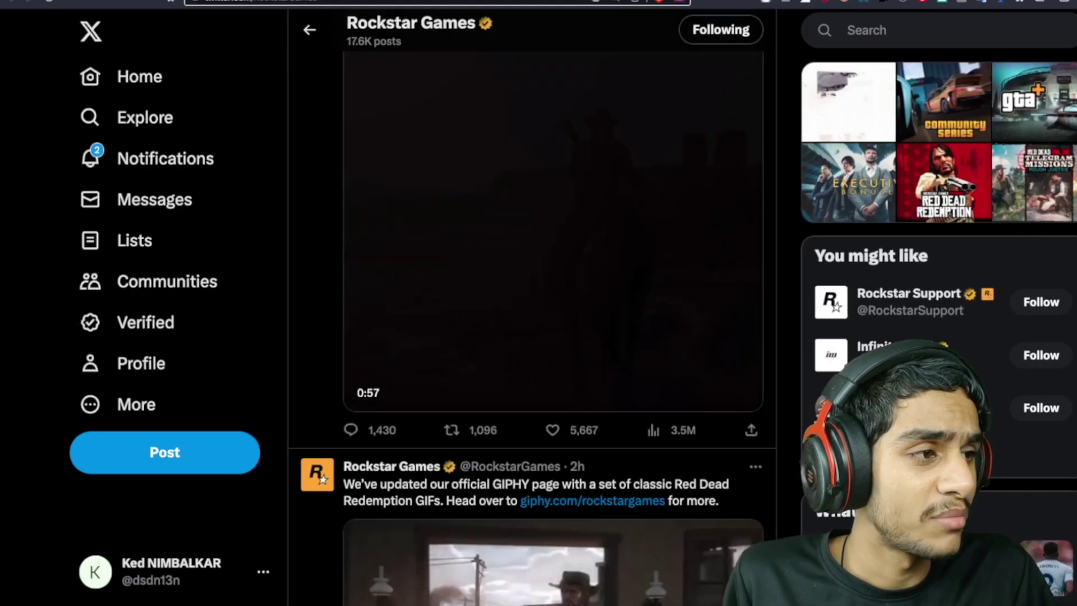
Open the Rockstar Support profile and switch to its Replies tab
{"action": "left_click", "coordinate": [909, 293]}
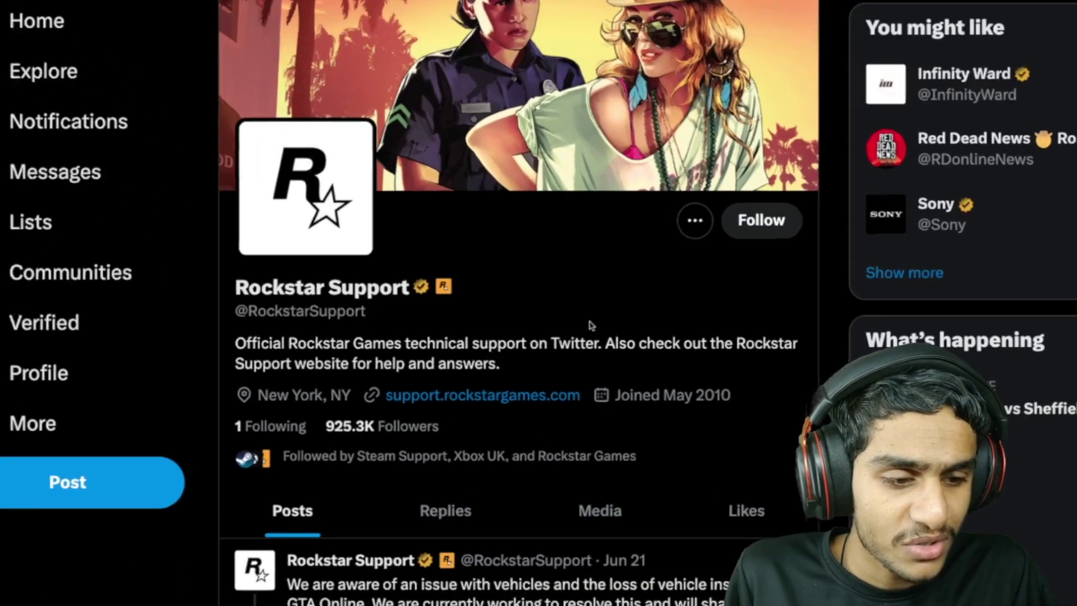
{"action": "scroll", "coordinate": [586, 330], "scroll_direction": "down", "scroll_amount": 2}
{"action": "scroll", "coordinate": [587, 330], "scroll_direction": "down", "scroll_amount": 2}
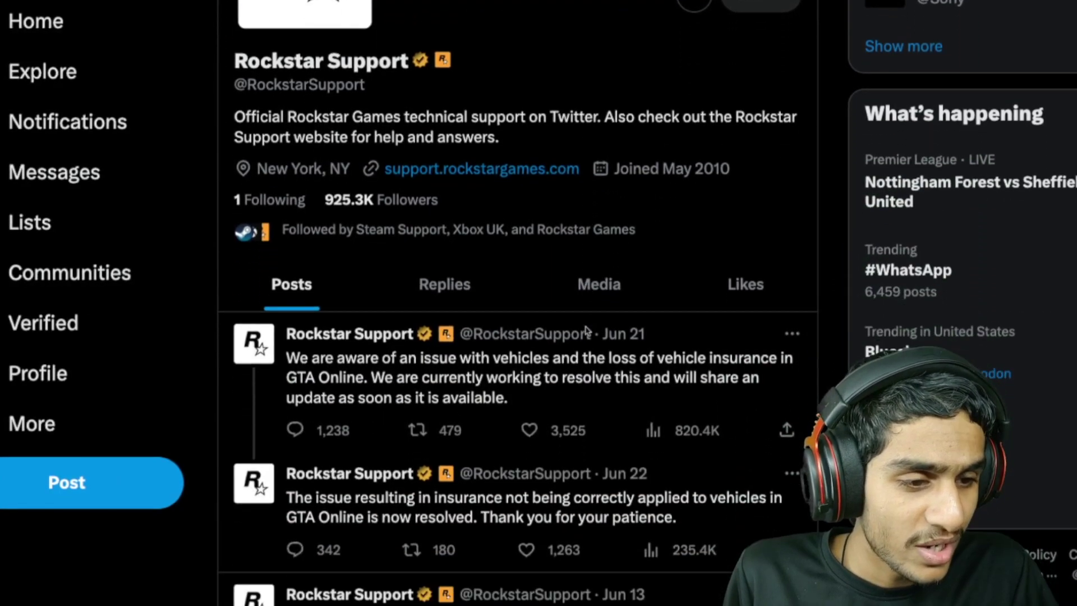
{"action": "scroll", "coordinate": [571, 354], "scroll_direction": "down", "scroll_amount": 5}
{"action": "scroll", "coordinate": [547, 392], "scroll_direction": "down", "scroll_amount": 2}
{"action": "scroll", "coordinate": [547, 392], "scroll_direction": "down", "scroll_amount": 2}
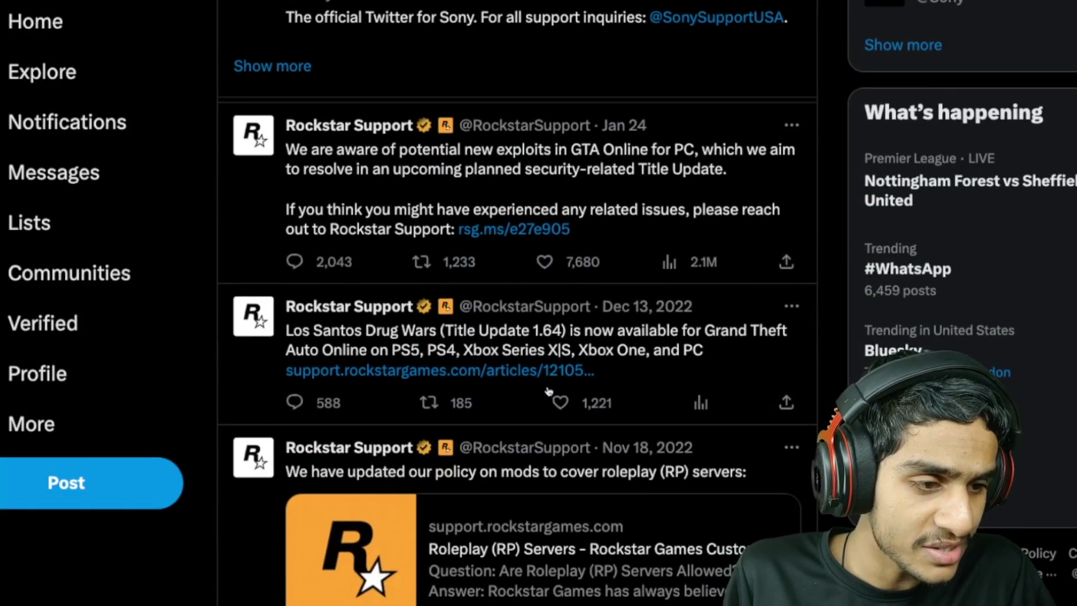
{"action": "scroll", "coordinate": [547, 391], "scroll_direction": "up", "scroll_amount": 3}
{"action": "scroll", "coordinate": [547, 391], "scroll_direction": "up", "scroll_amount": 10}
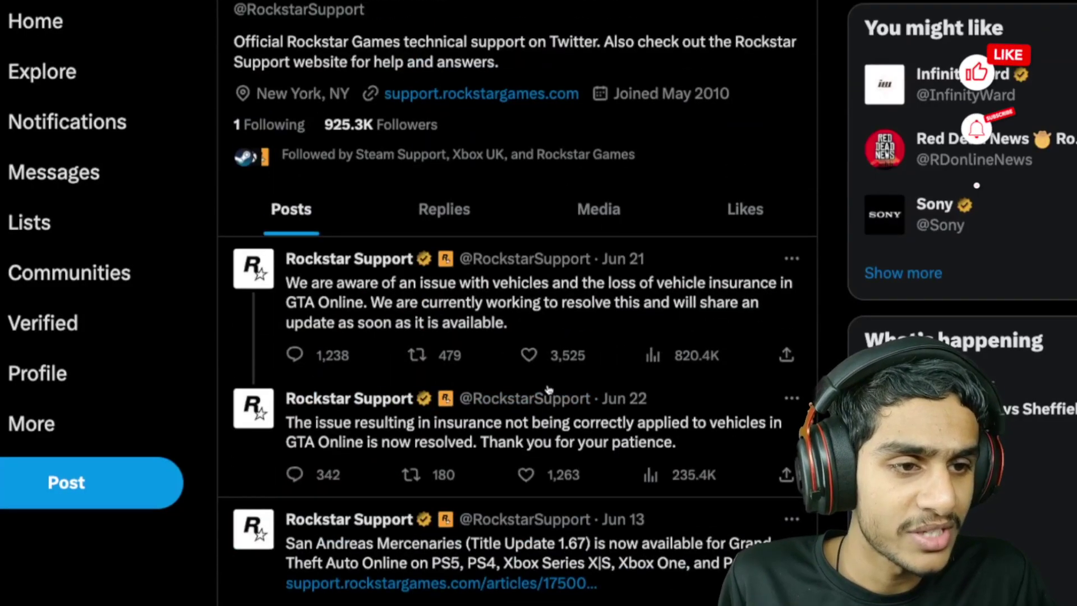
{"action": "left_click", "coordinate": [452, 241]}
{"action": "scroll", "coordinate": [475, 291], "scroll_direction": "down", "scroll_amount": 5}
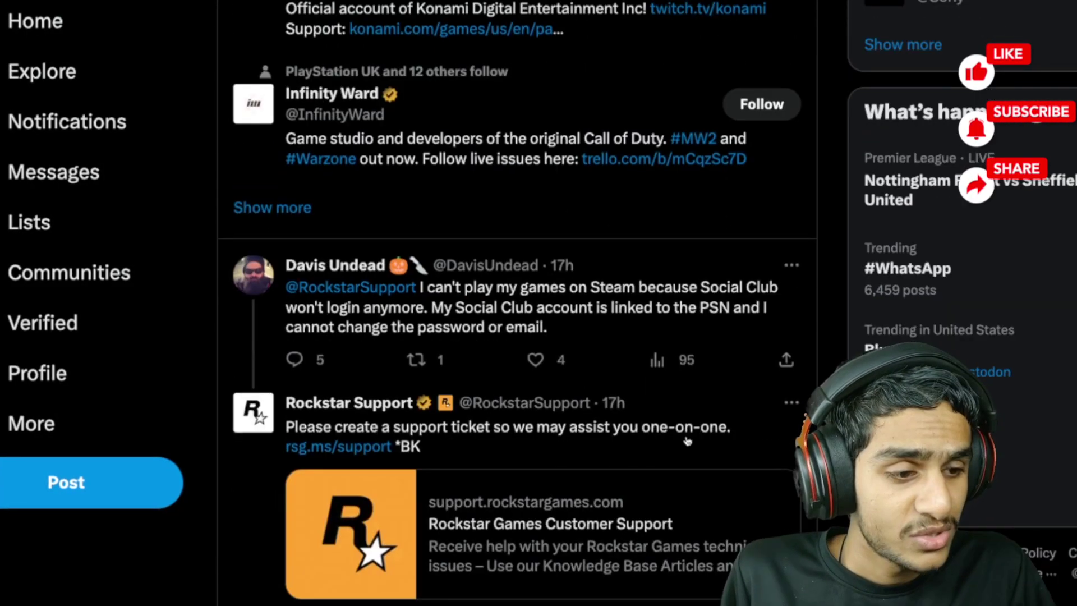
{"action": "scroll", "coordinate": [589, 379], "scroll_direction": "down", "scroll_amount": 1}
{"action": "scroll", "coordinate": [688, 440], "scroll_direction": "down", "scroll_amount": 2}
{"action": "scroll", "coordinate": [688, 441], "scroll_direction": "down", "scroll_amount": 1}
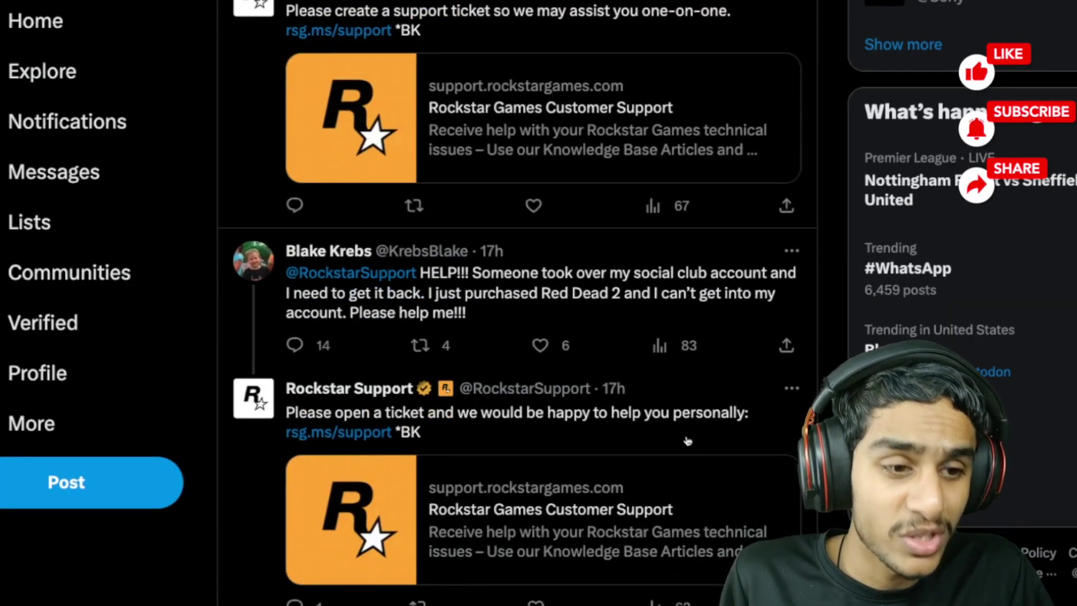